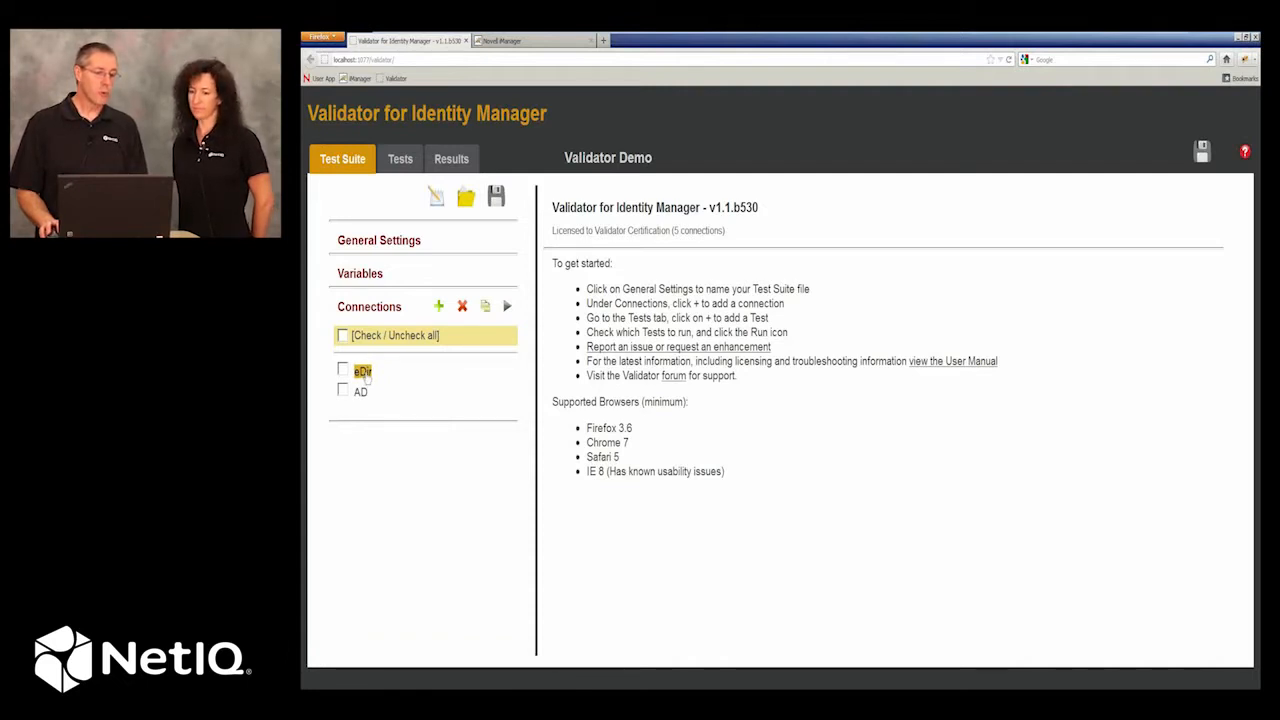
Review the eDir and AD connection settings and test both connections.
left_click(363, 371)
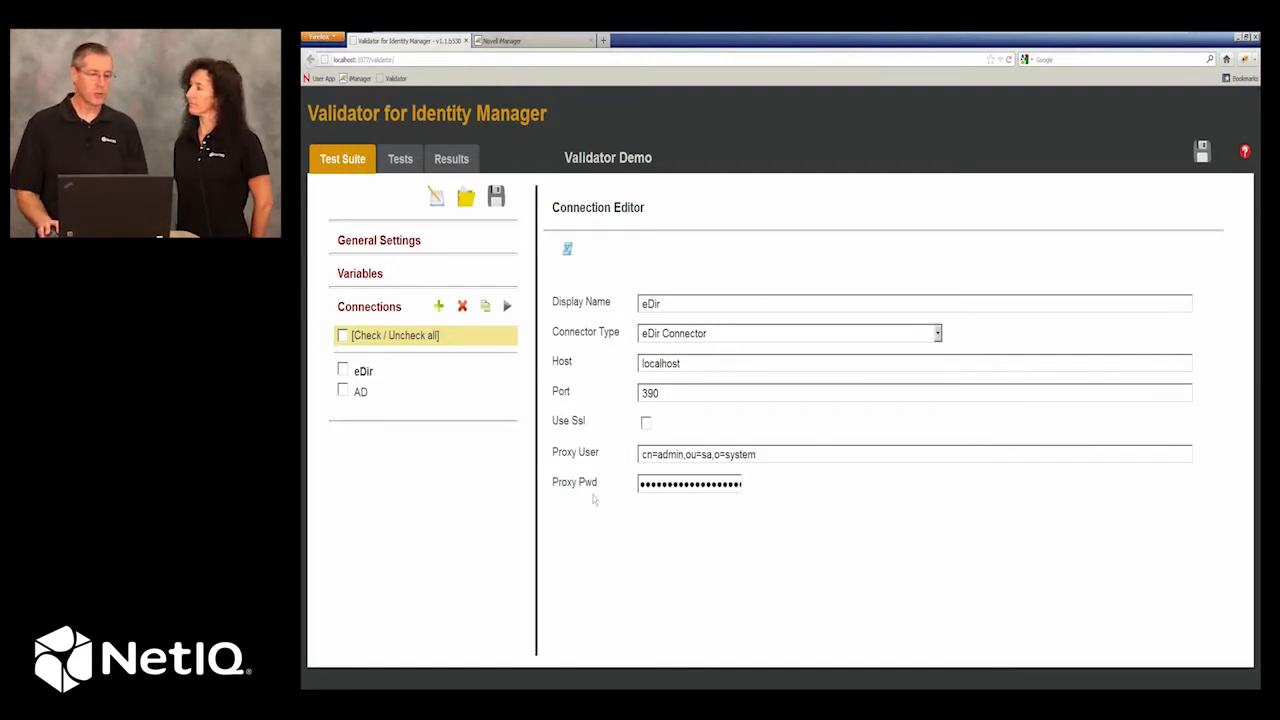
left_click(362, 393)
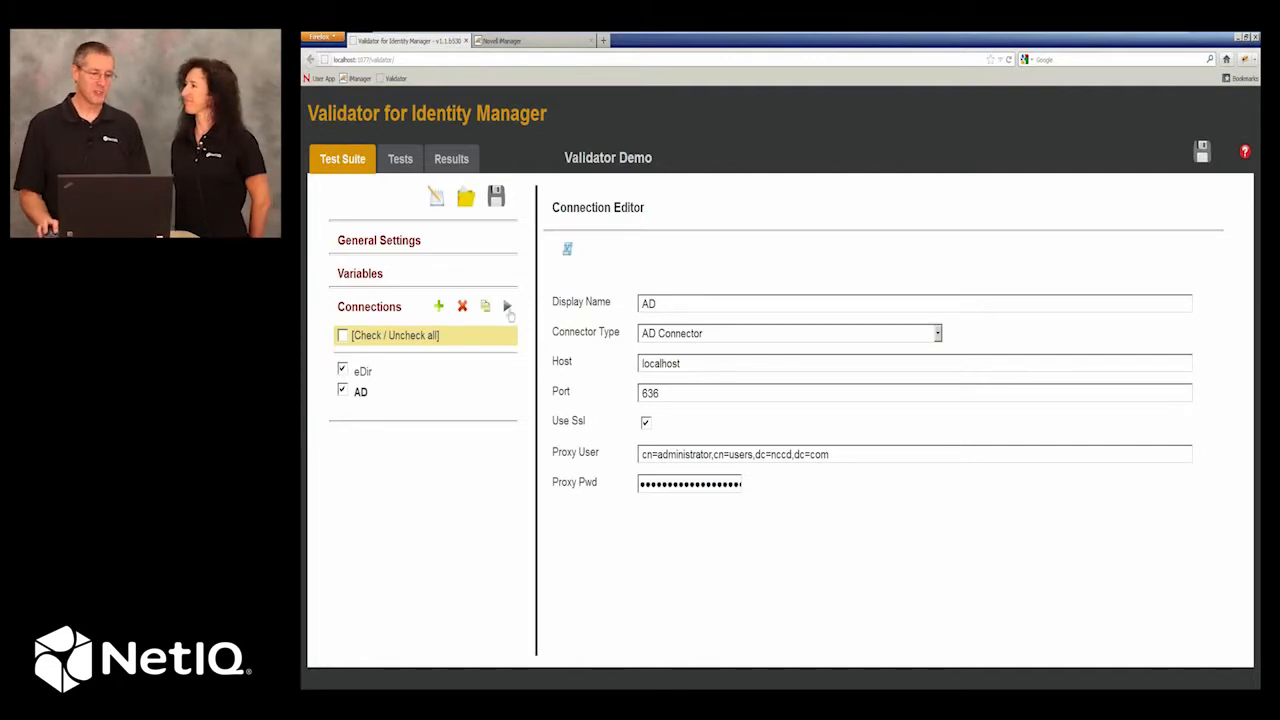
left_click(507, 307)
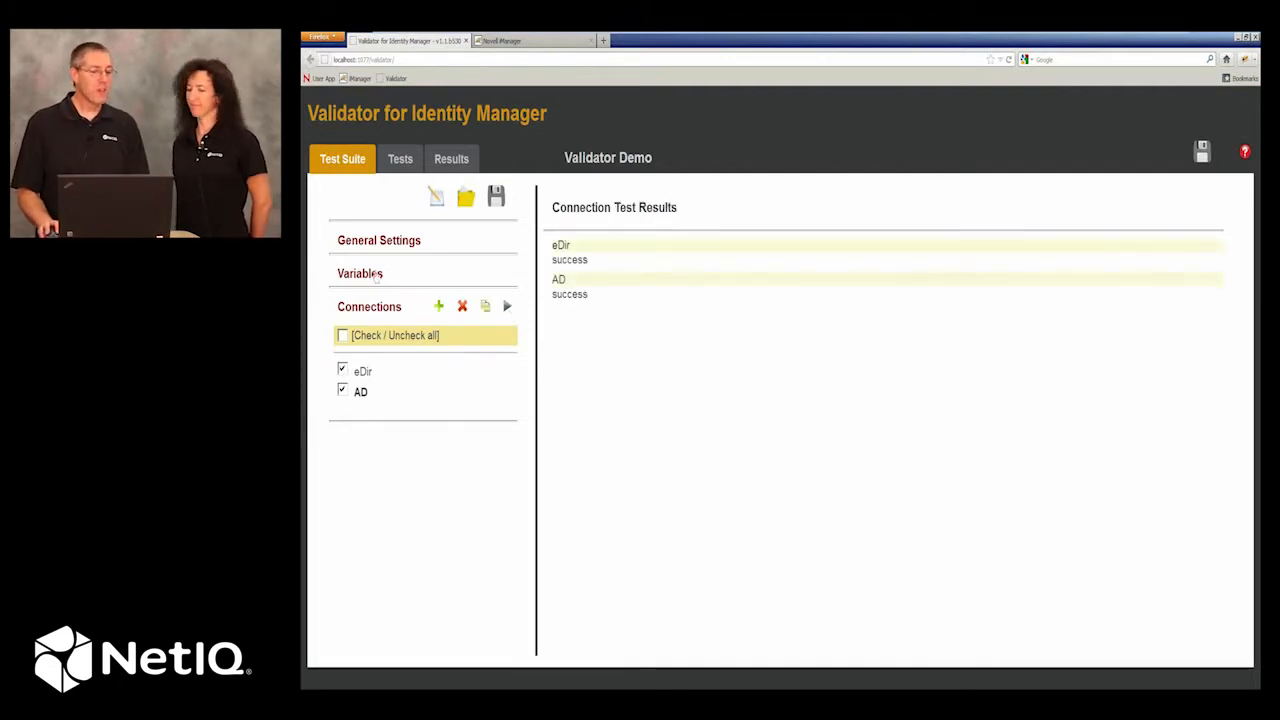
Review the suite's variables and the actions in the "Create user in eDir - sync to AD" test.
left_click(360, 274)
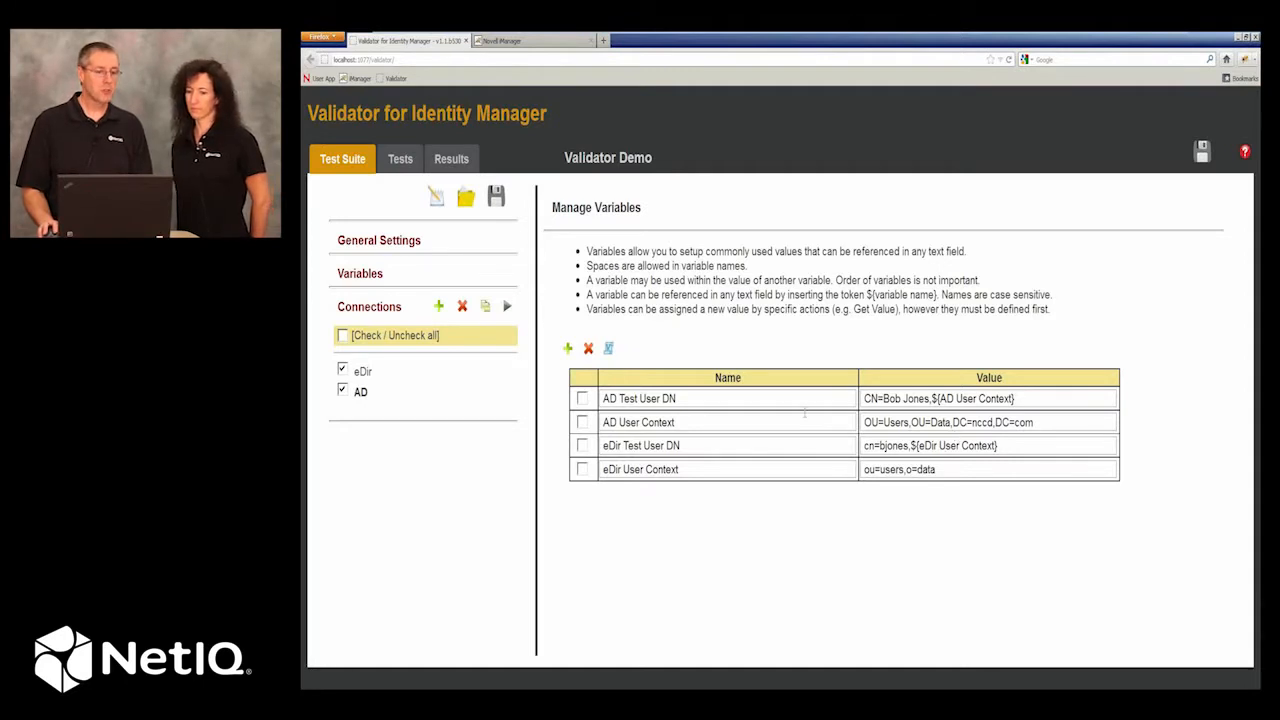
left_click(400, 158)
left_click(413, 250)
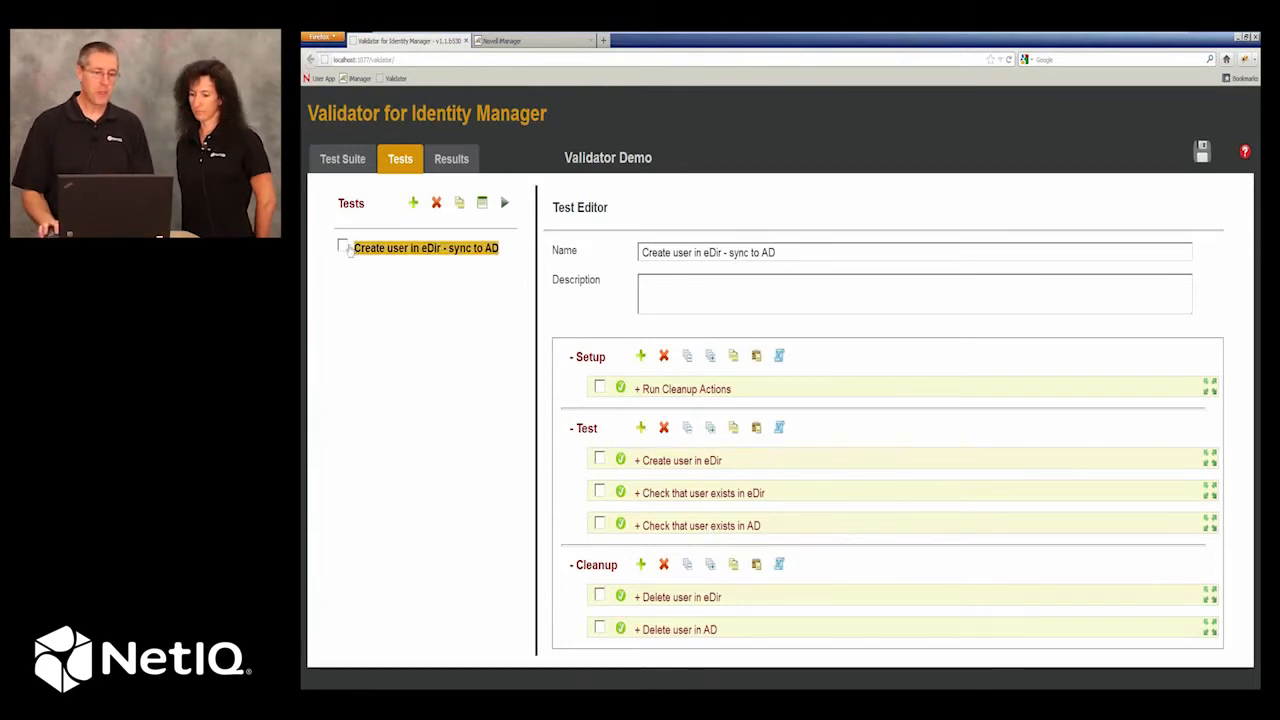
Run the "Create user in eDir - sync to AD" test and view its execution log.
left_click(343, 246)
left_click(504, 202)
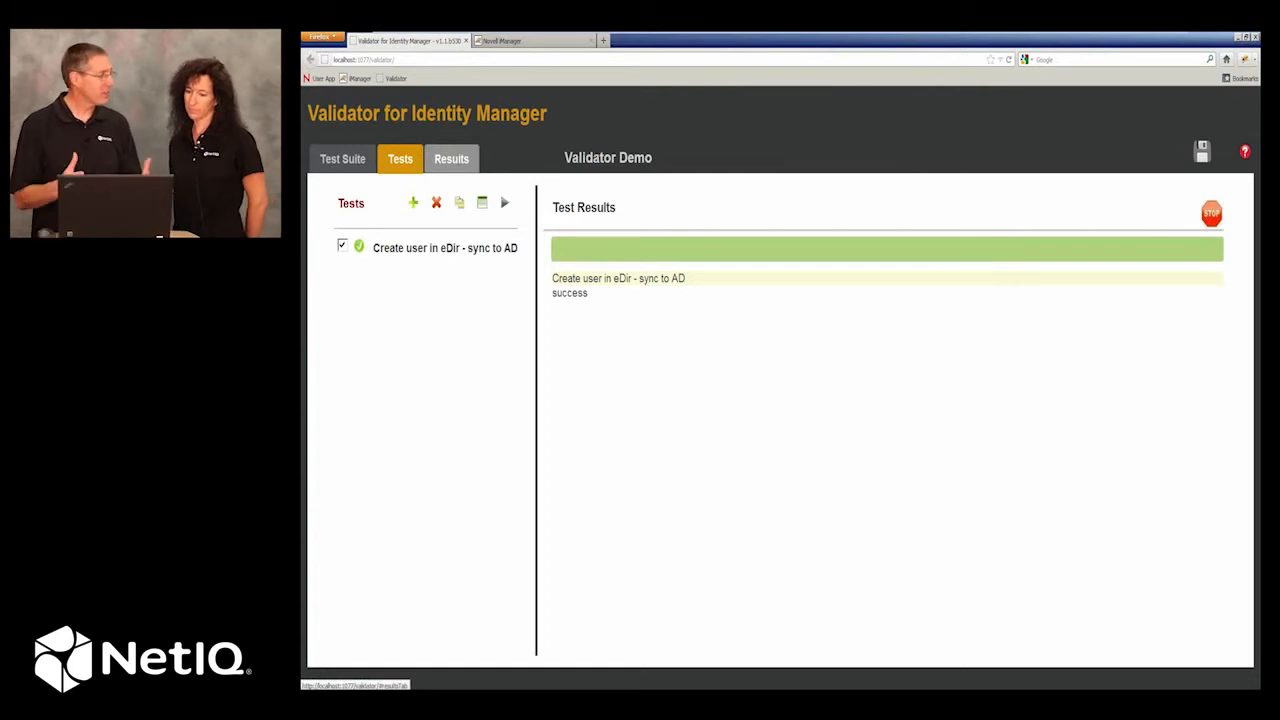
left_click(451, 158)
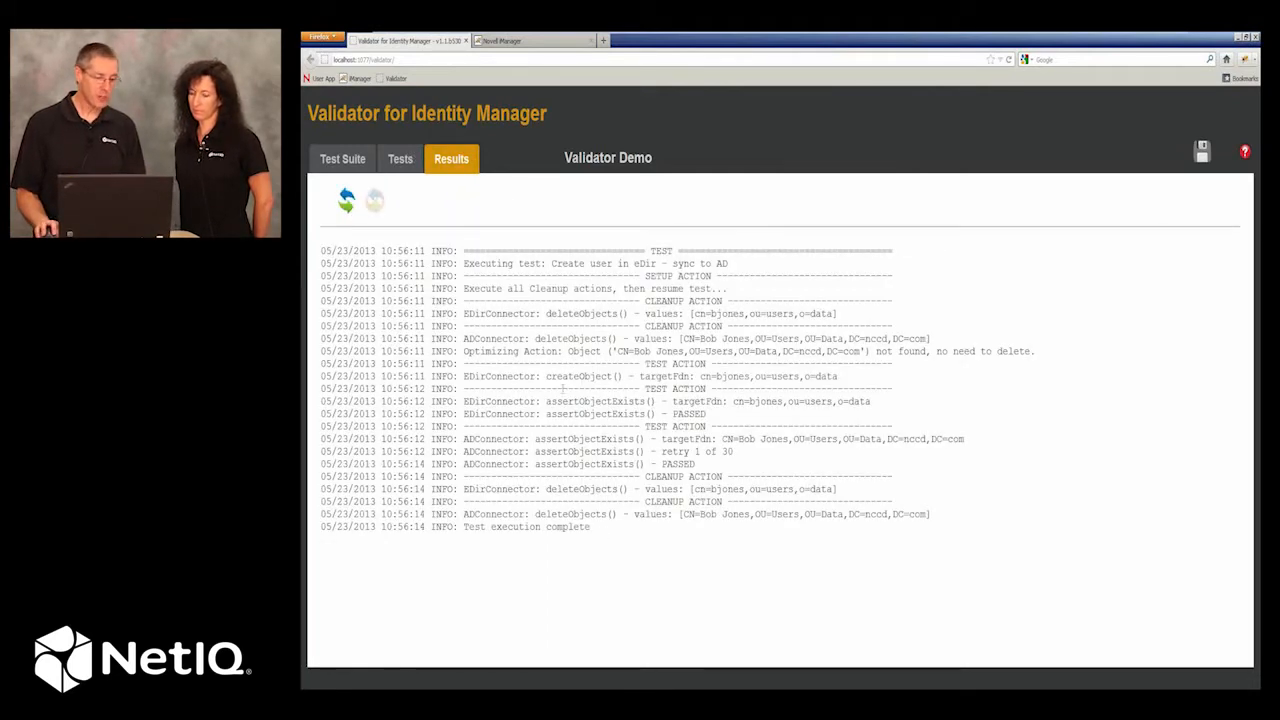
Duplicate the "Create user in eDir - sync to AD" test and rename the copy "Modify user in eDir - sync to AD".
left_click(400, 158)
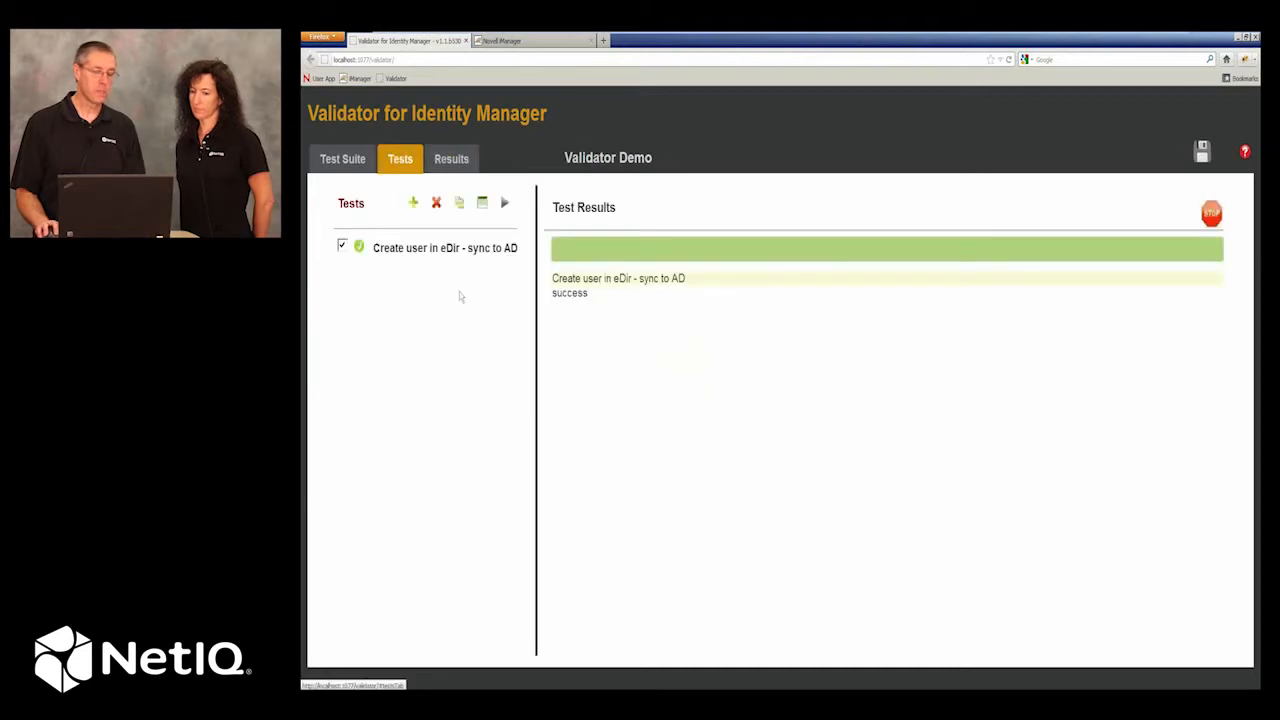
left_click(343, 246)
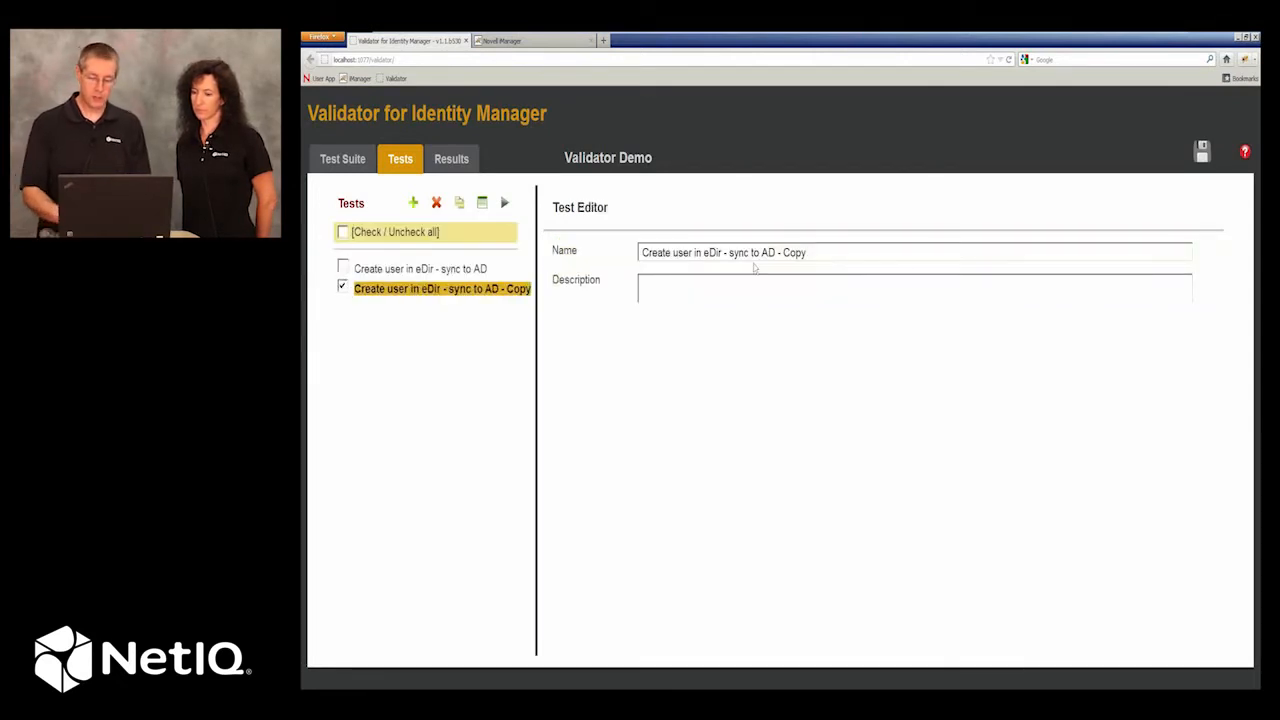
left_click(811, 254)
key("BackSpace")
key("BackSpace")
key("BackSpace")
key("BackSpace")
key("BackSpace")
key("BackSpace")
key("BackSpace")
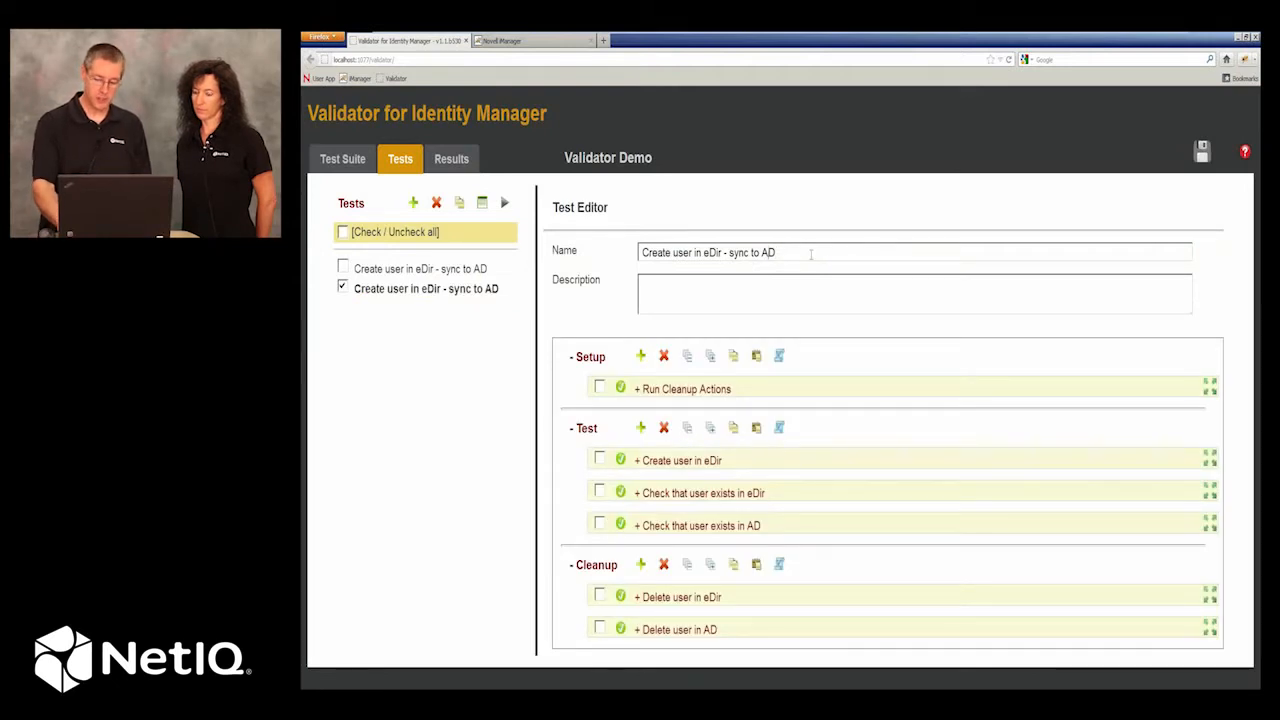
key("BackSpace")
key("BackSpace")
key("BackSpace")
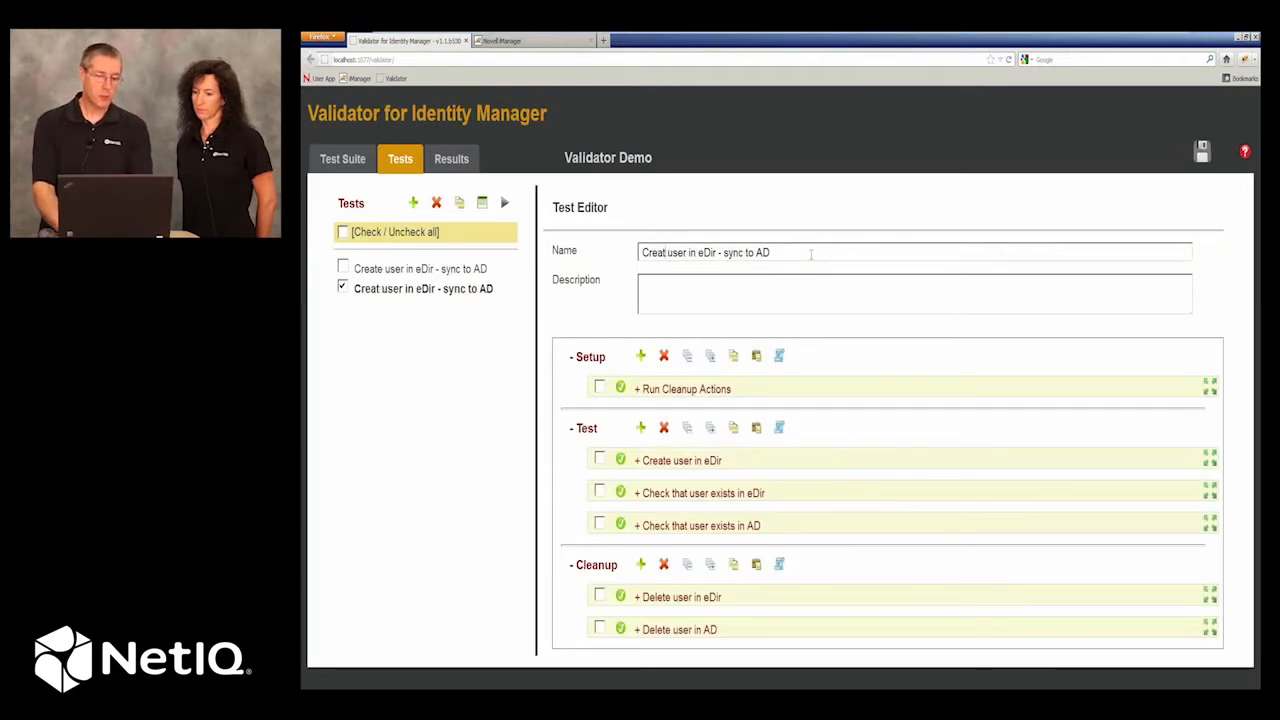
key("BackSpace")
key("BackSpace")
key("BackSpace")
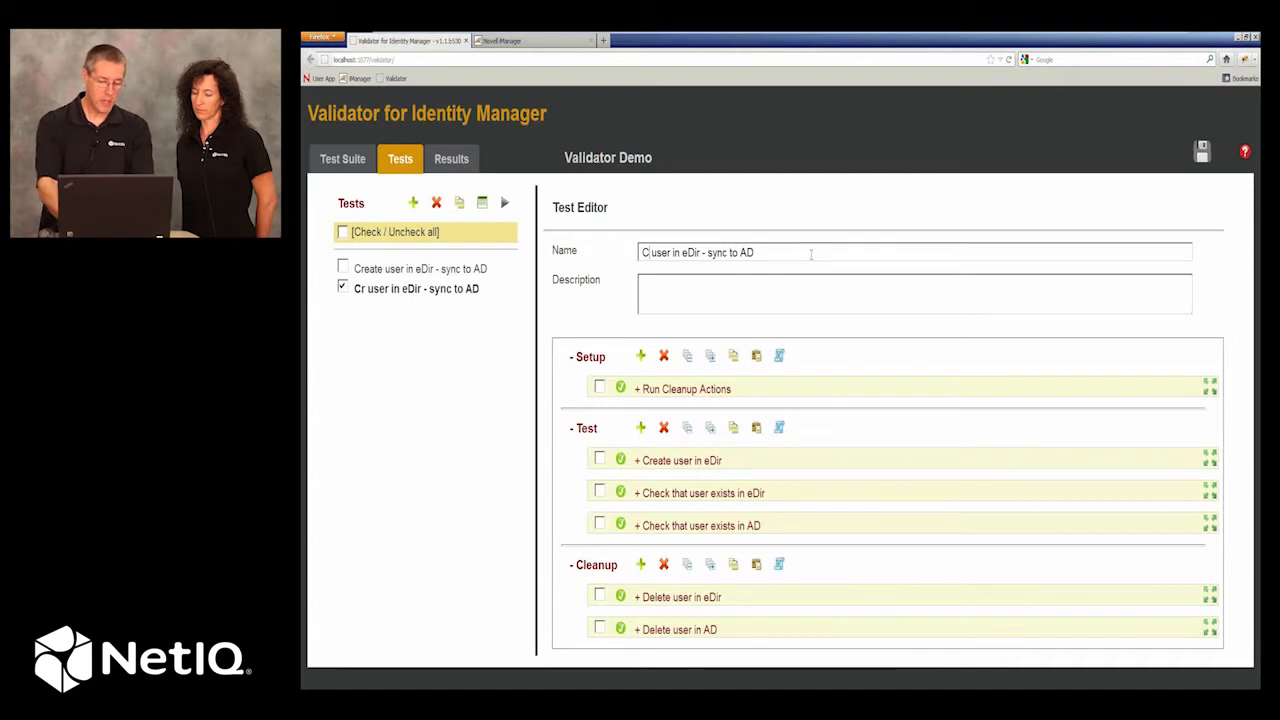
type("Modify")
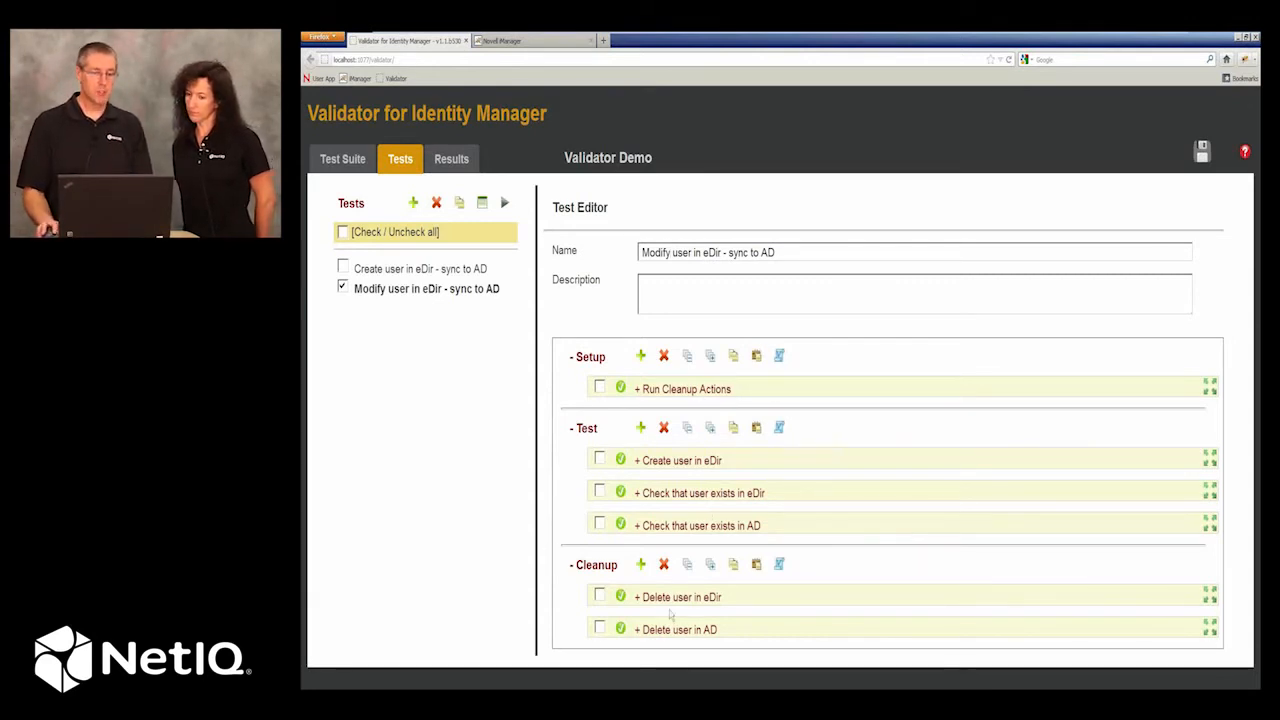
Add a Replace Attributes and Values action on the eDir connection to the Test section.
left_click(641, 428)
scroll(747, 500, "down", 2)
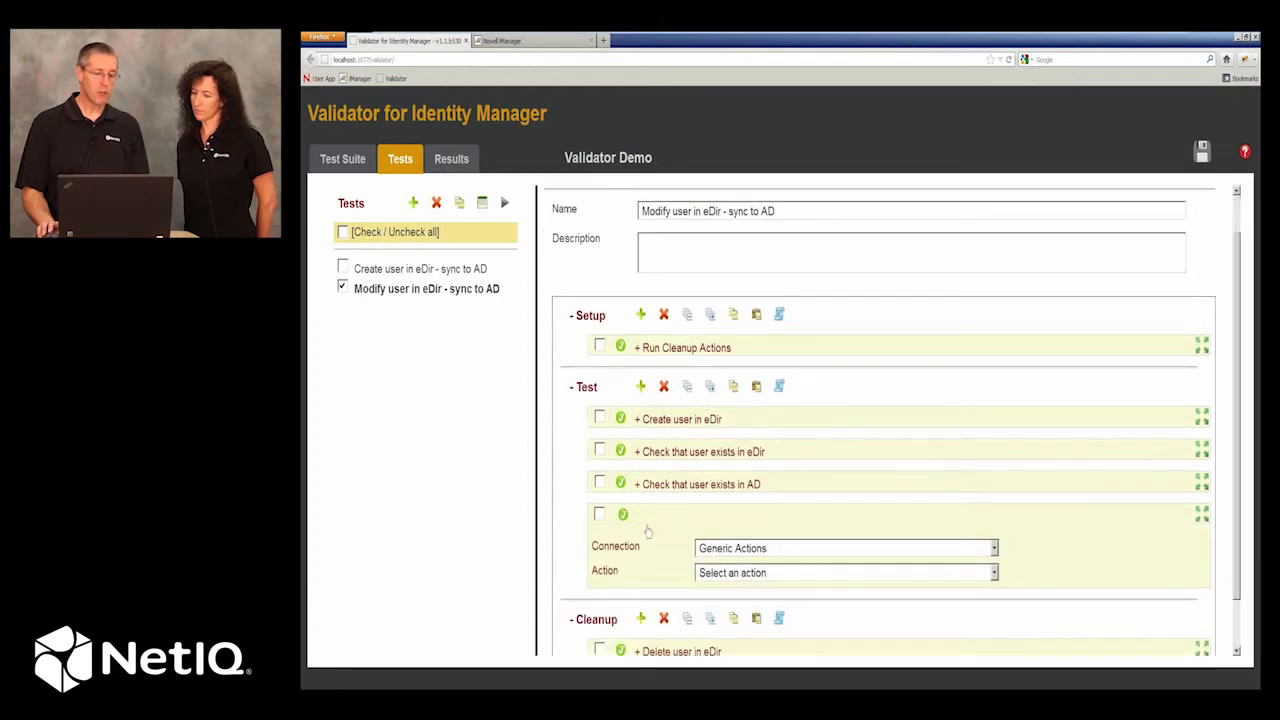
left_click(747, 497)
left_click(737, 527)
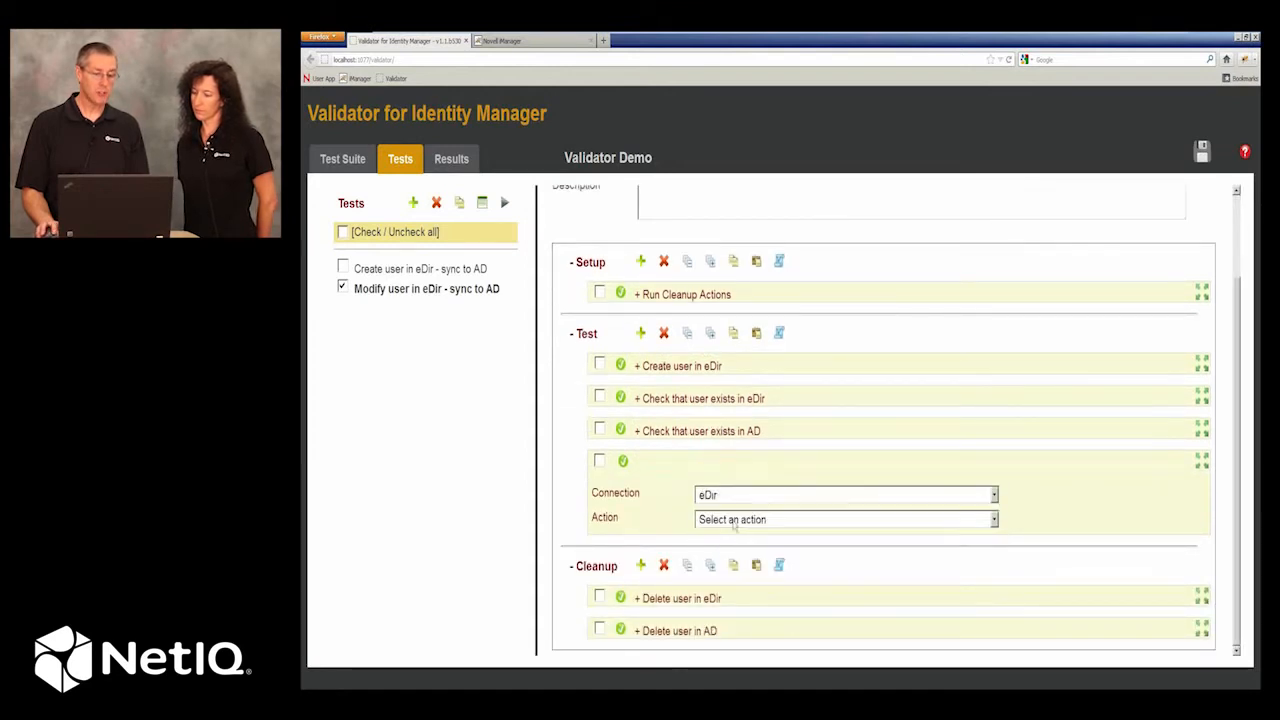
left_click(730, 520)
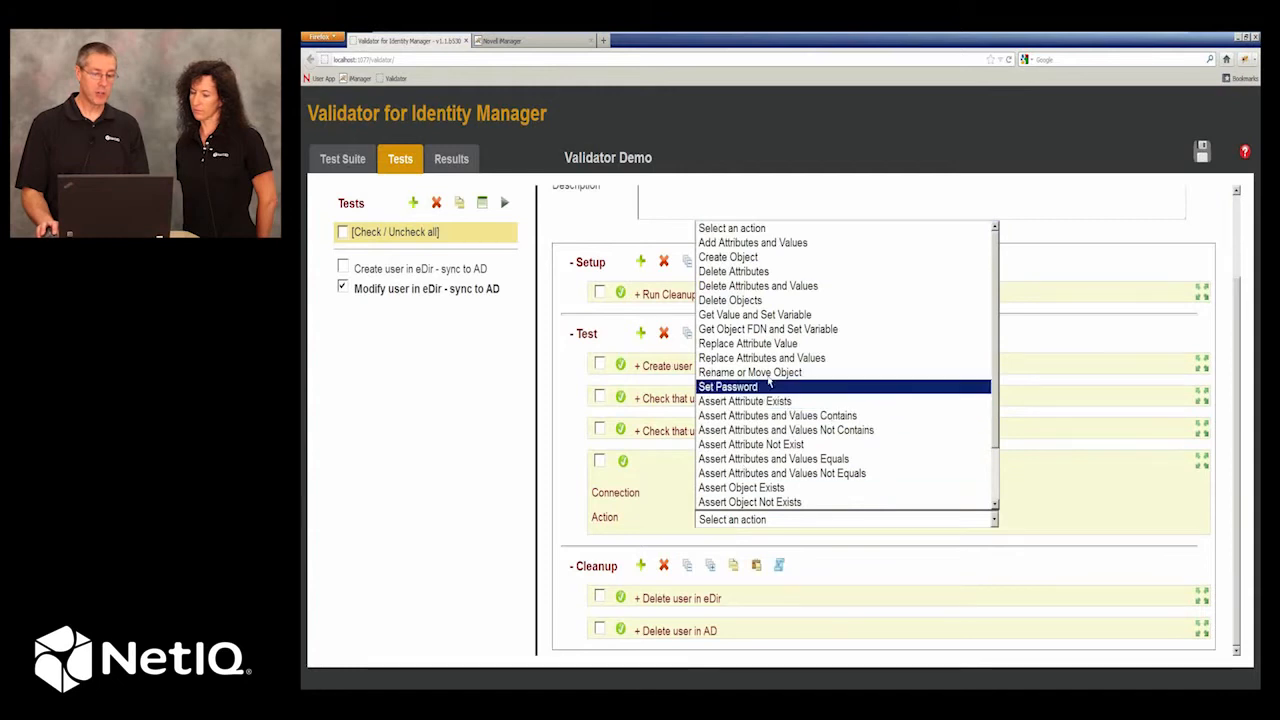
left_click(762, 358)
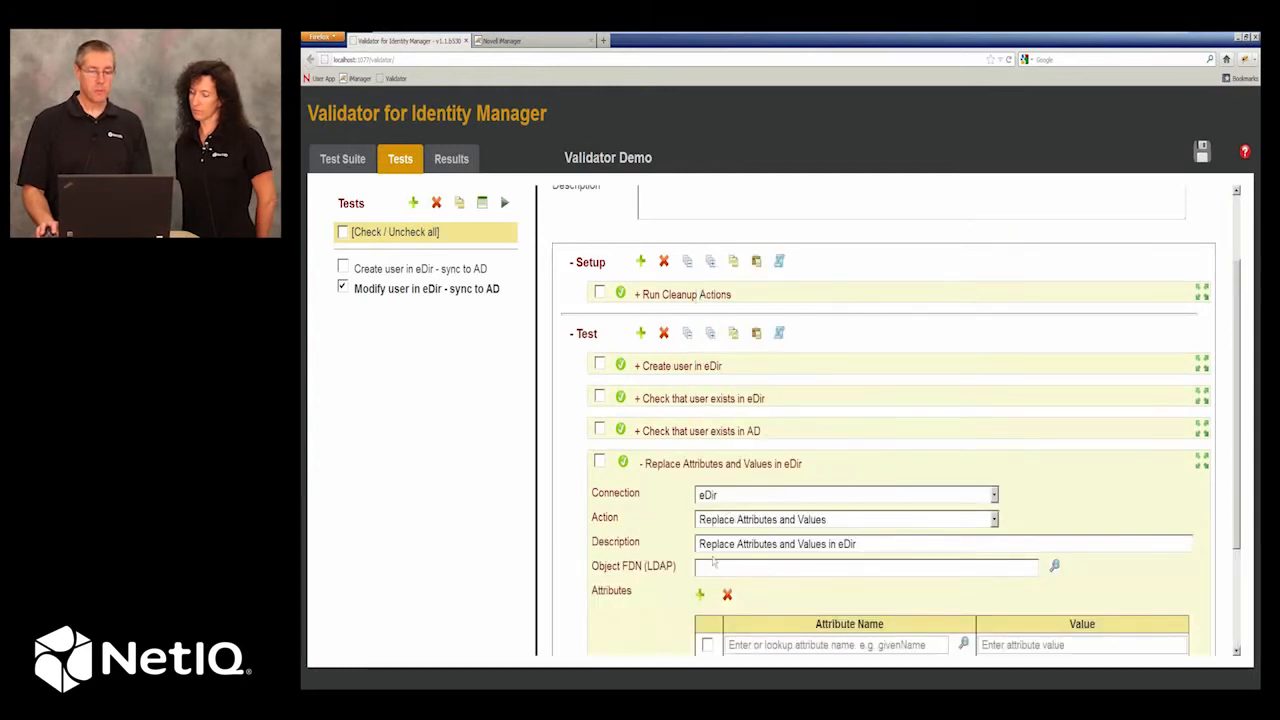
Set the replace action's object FDN to ${eDir Test User DN}, enter a new first name for givenName, and collapse the action.
scroll(714, 563, "down", 2)
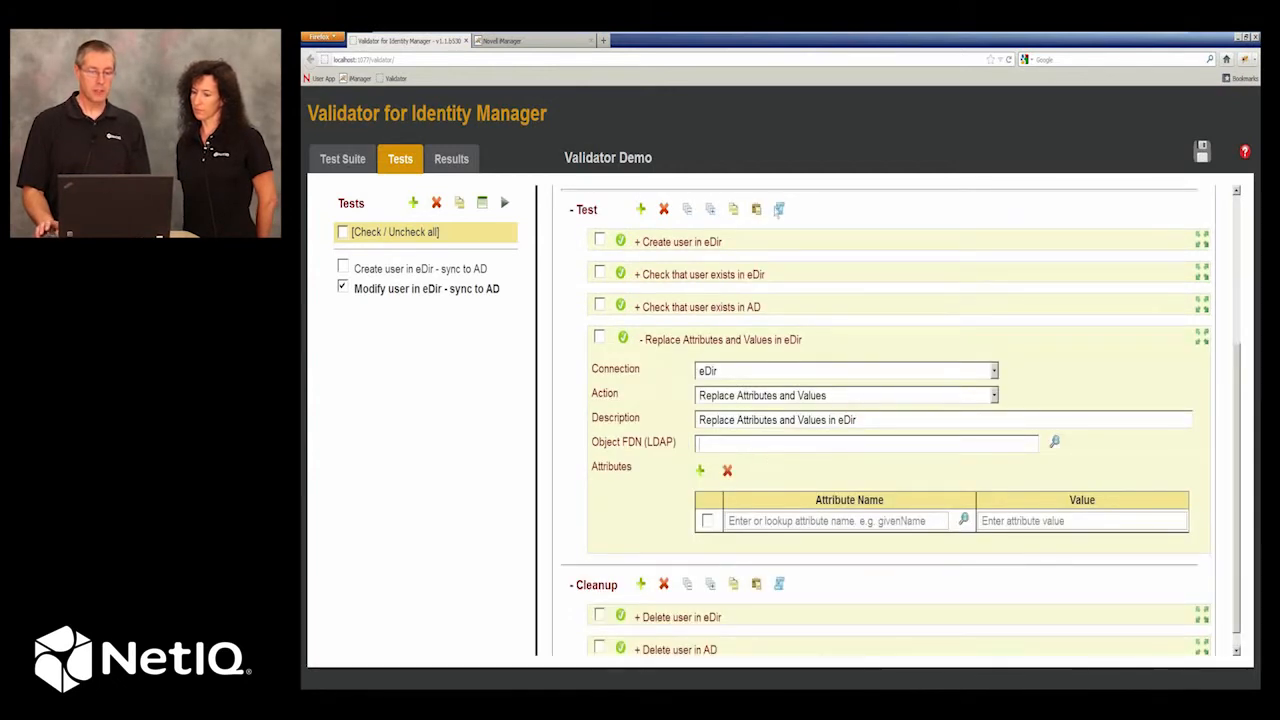
left_click(779, 211)
left_click(705, 418)
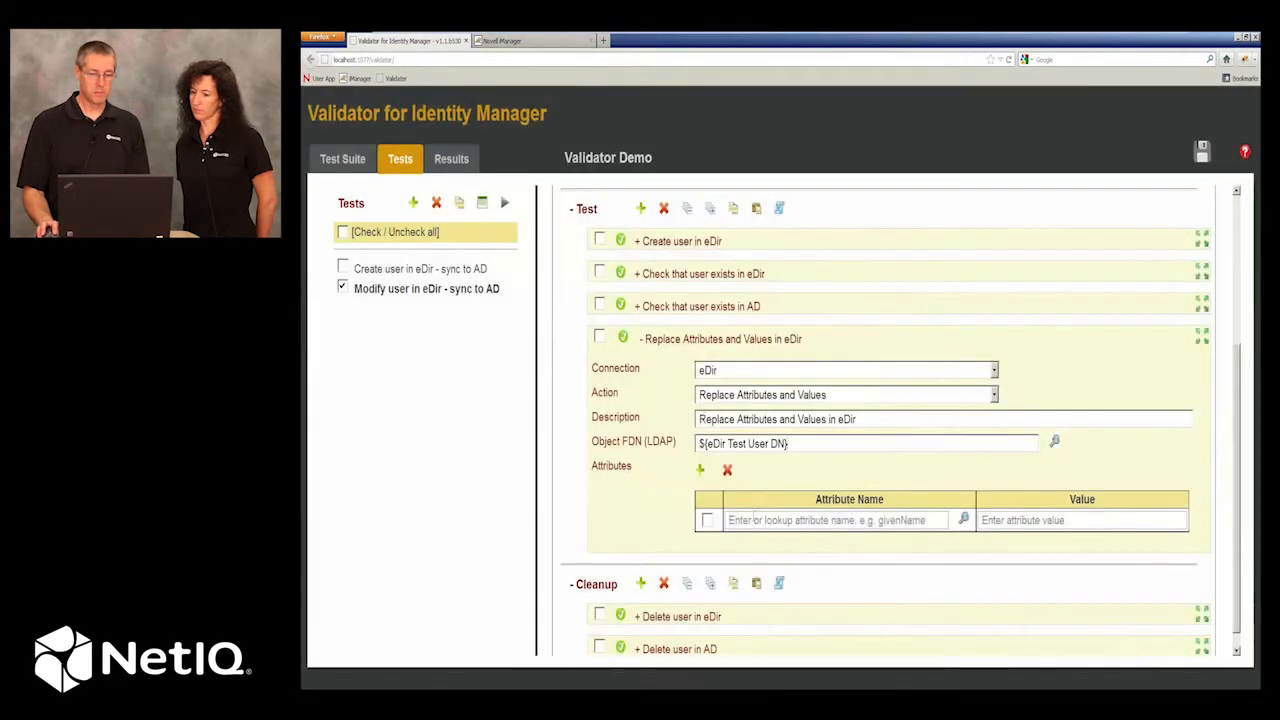
type("givenname")
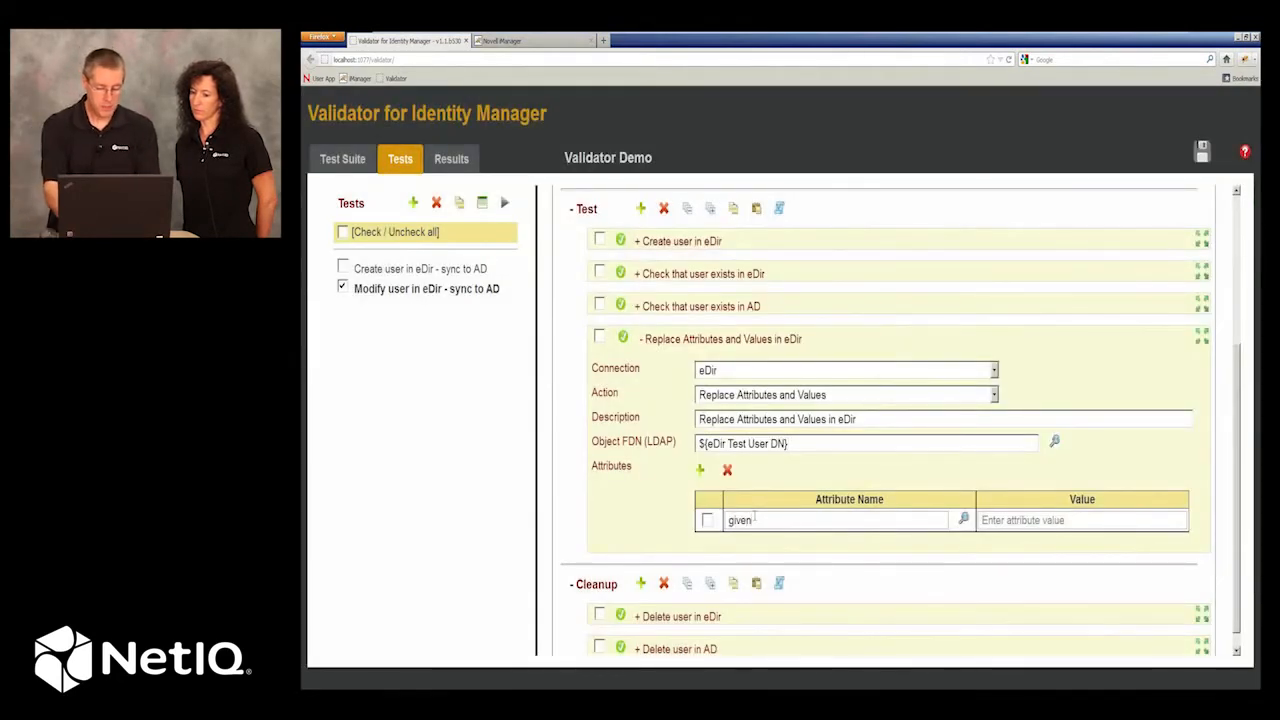
key("BackSpace")
key("BackSpace")
key("BackSpace")
key("BackSpace")
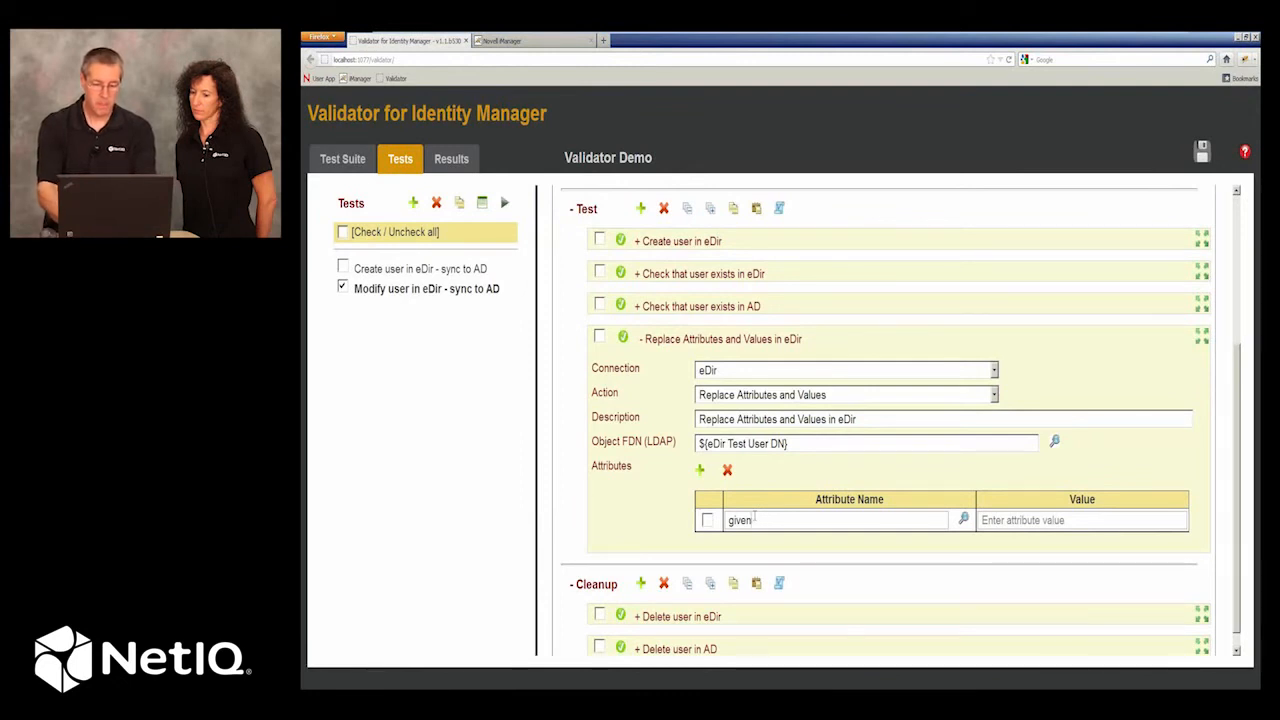
type("Name")
key("Tab")
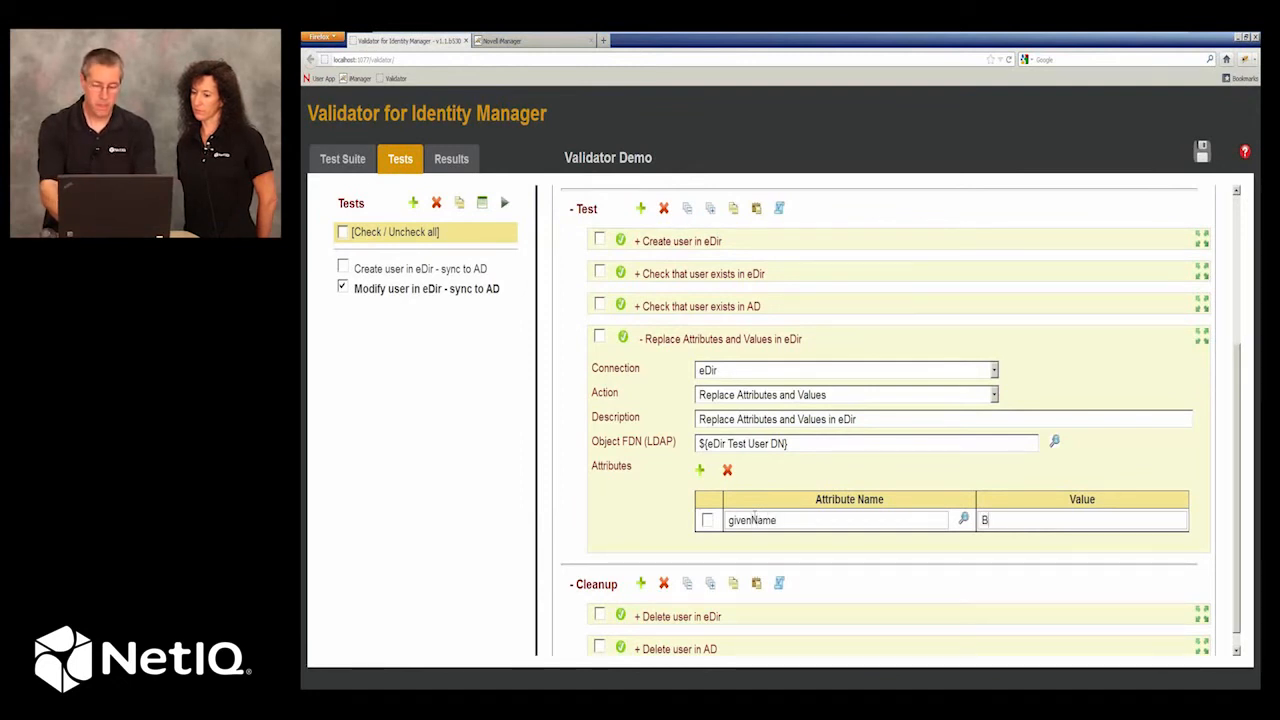
type("Fred")
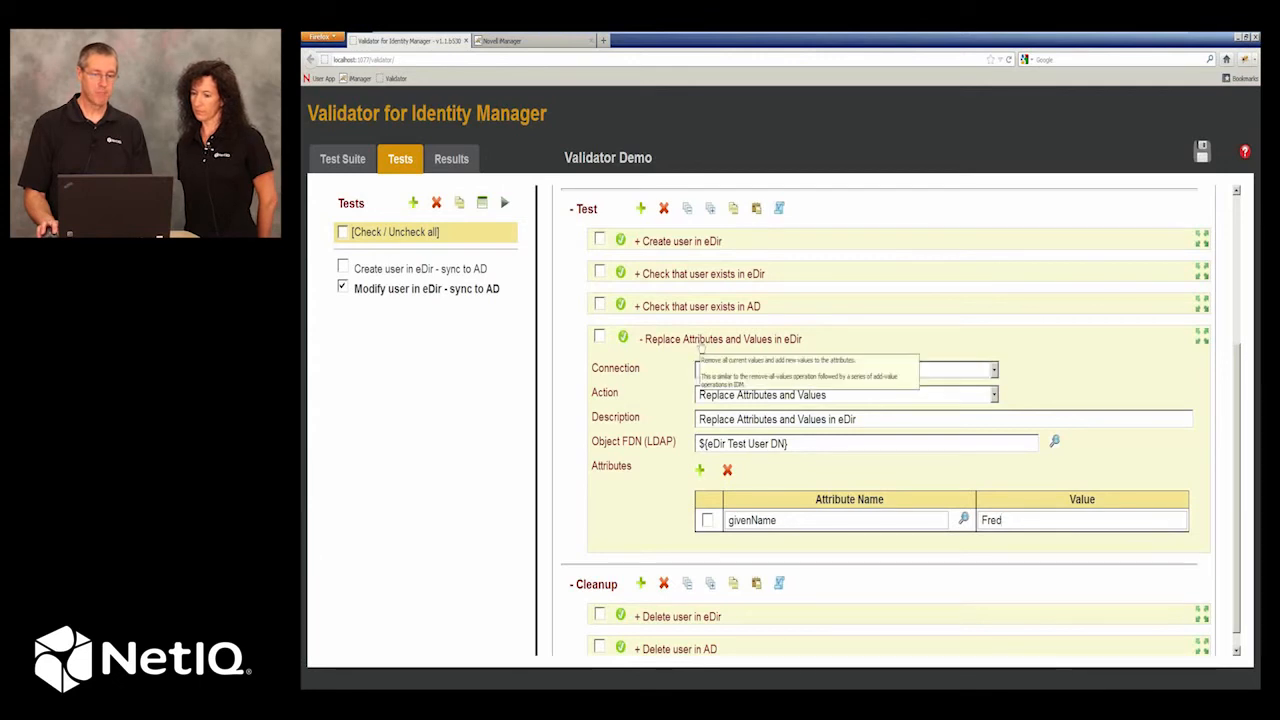
left_click(738, 339)
mouse_move(798, 530)
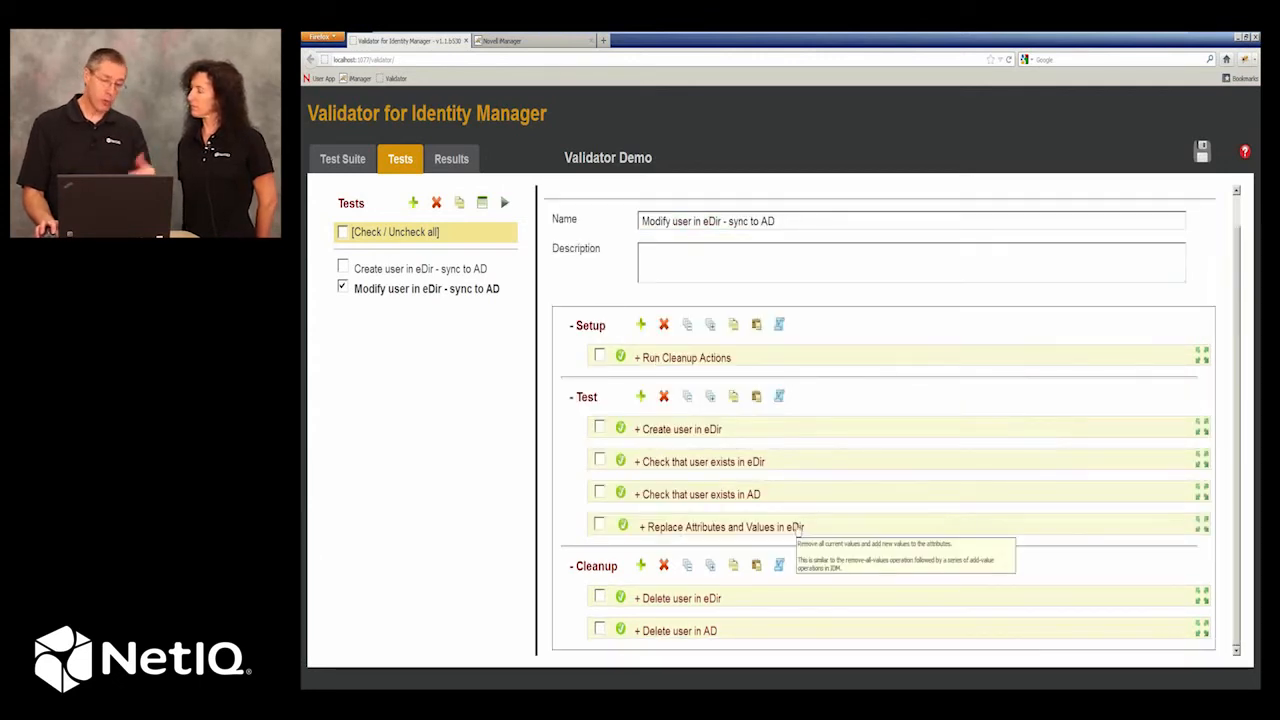
Add an Assert Attributes and Values Contains action on the AD connection to the Test section.
left_click(641, 396)
left_click(710, 591)
left_click(704, 636)
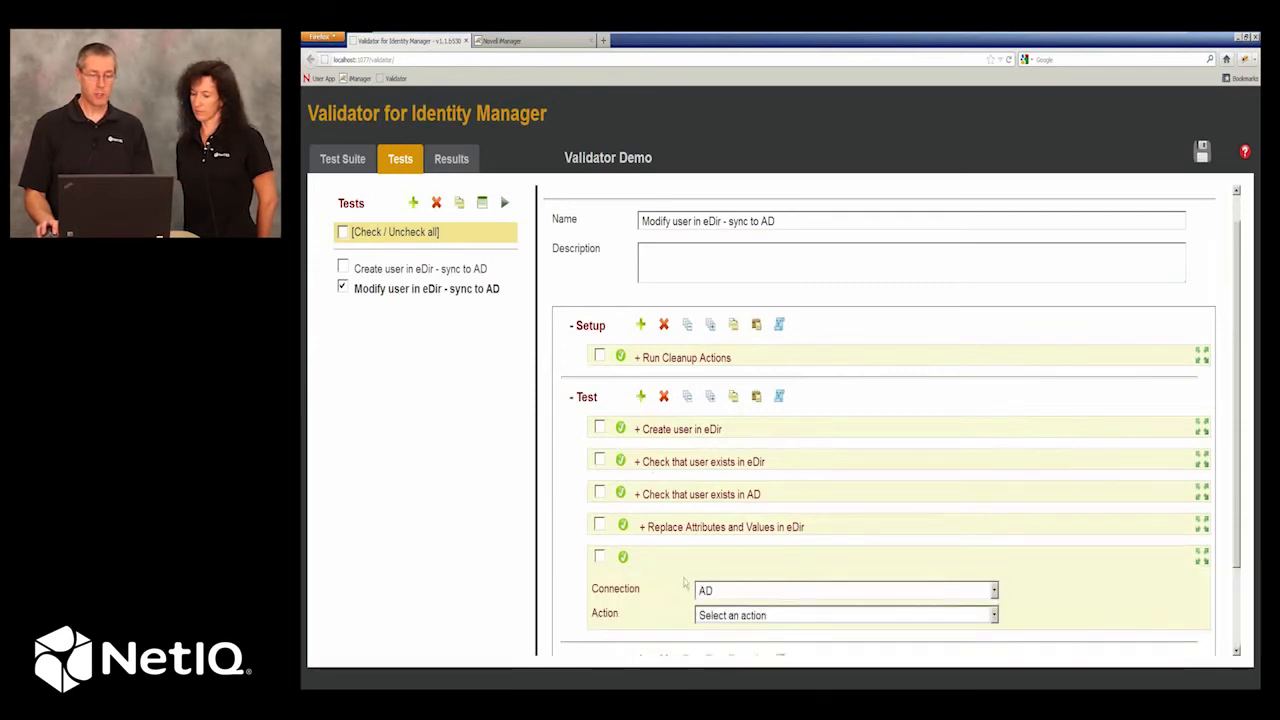
scroll(683, 585, "down", 1)
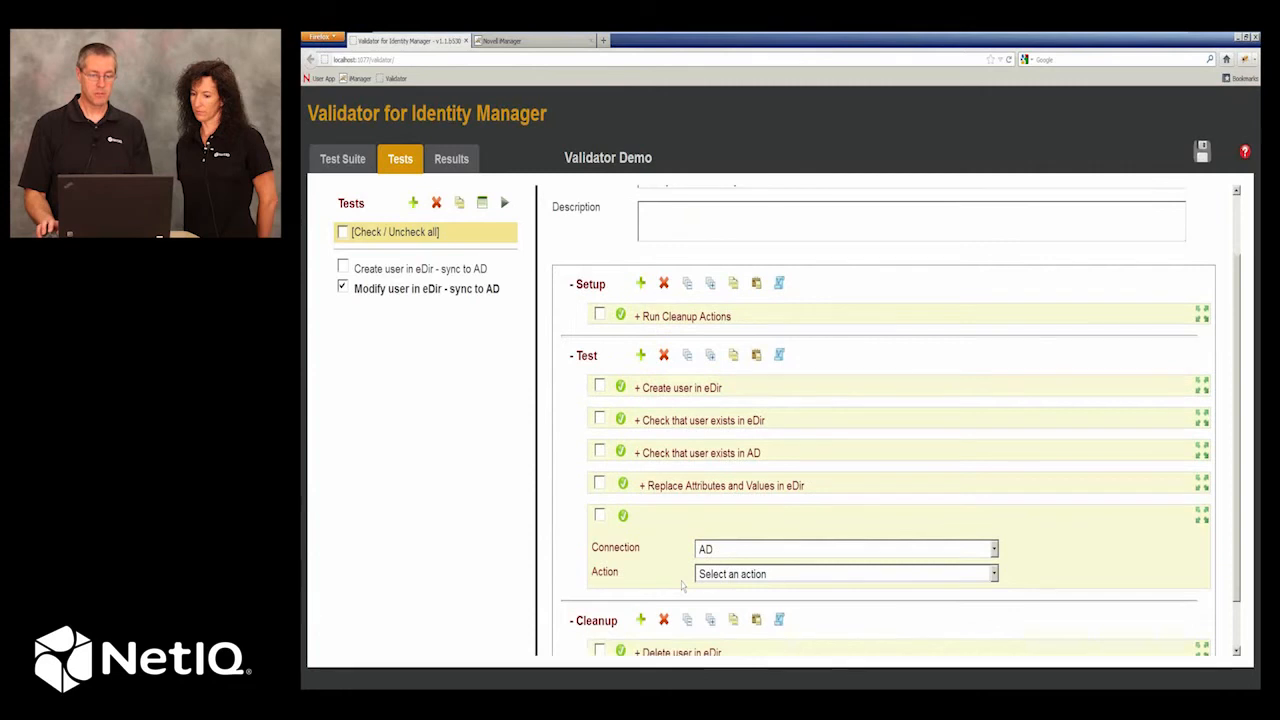
scroll(722, 522, "down", 1)
left_click(722, 520)
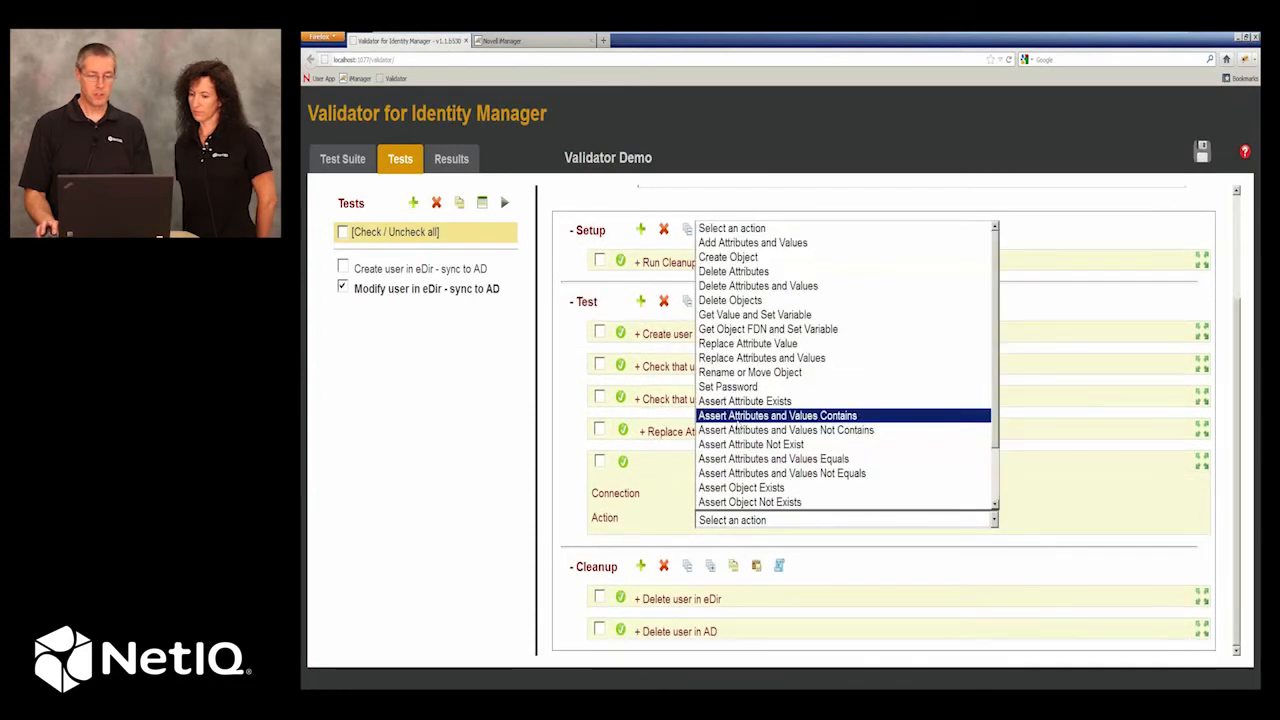
left_click(800, 414)
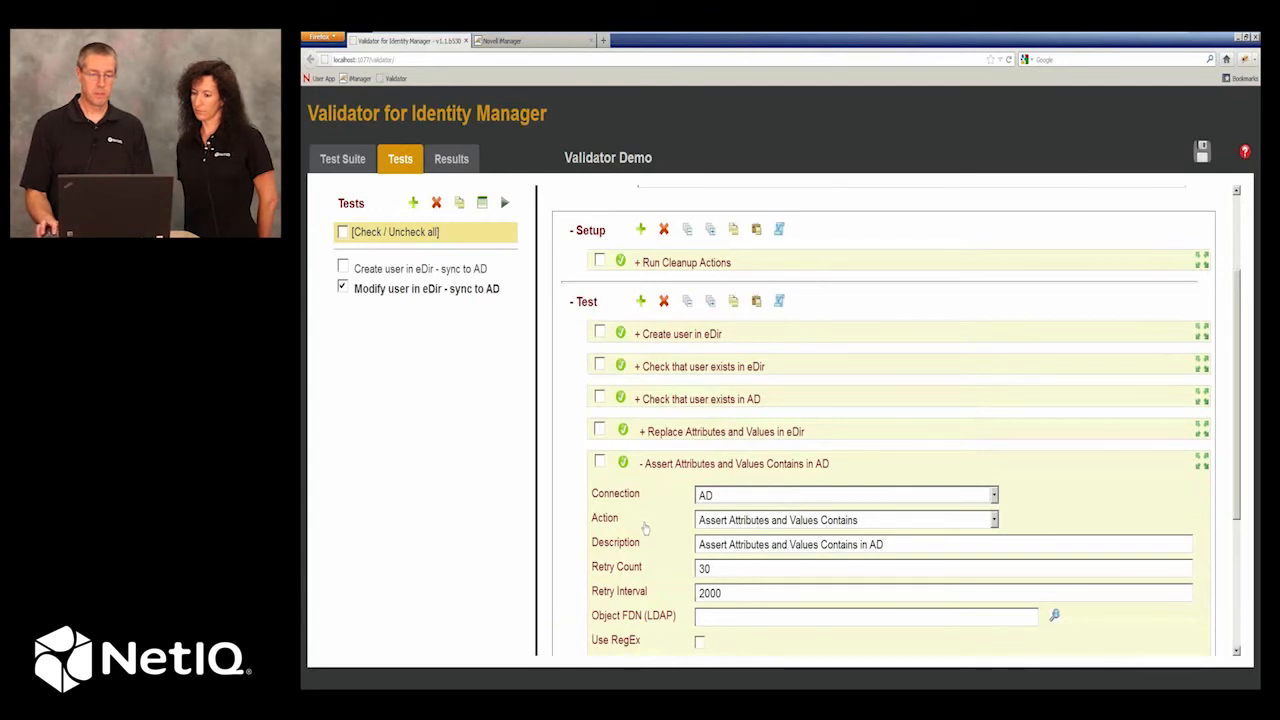
Make the AD assertion check ${AD Test User DN} for the new first name in givenName, and run the modify-user test.
scroll(645, 527, "down", 2)
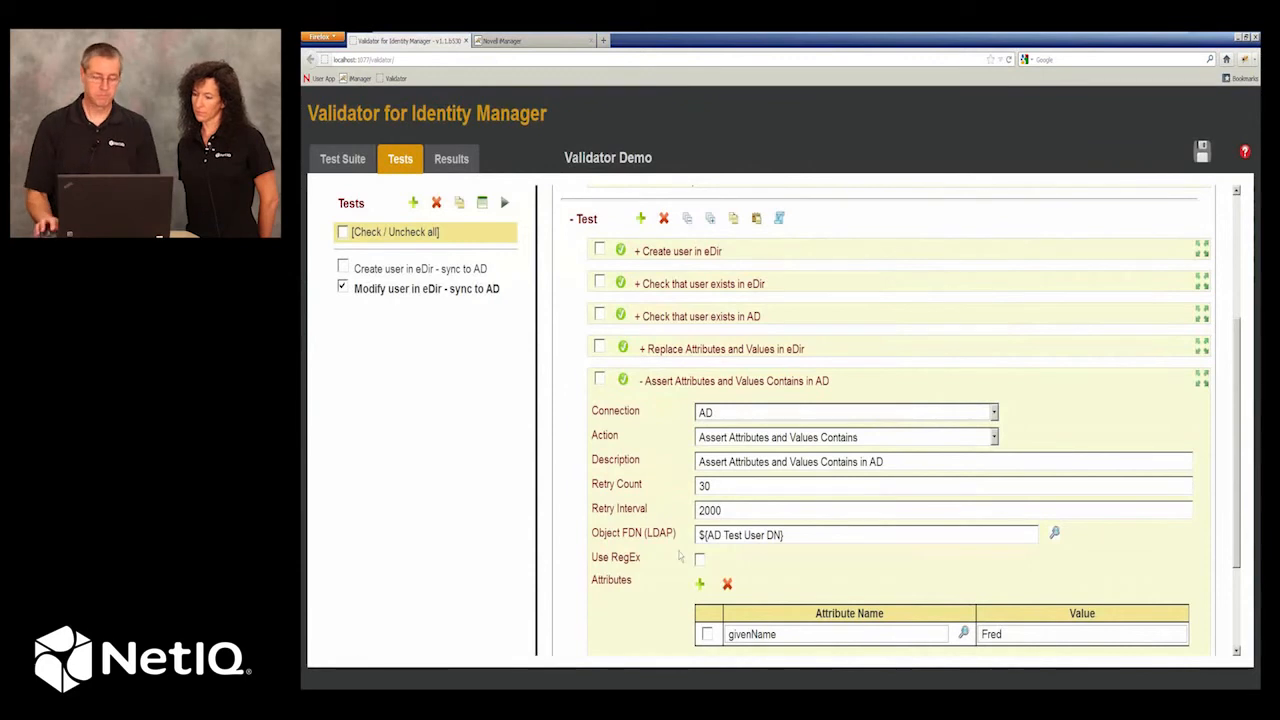
left_click(688, 384)
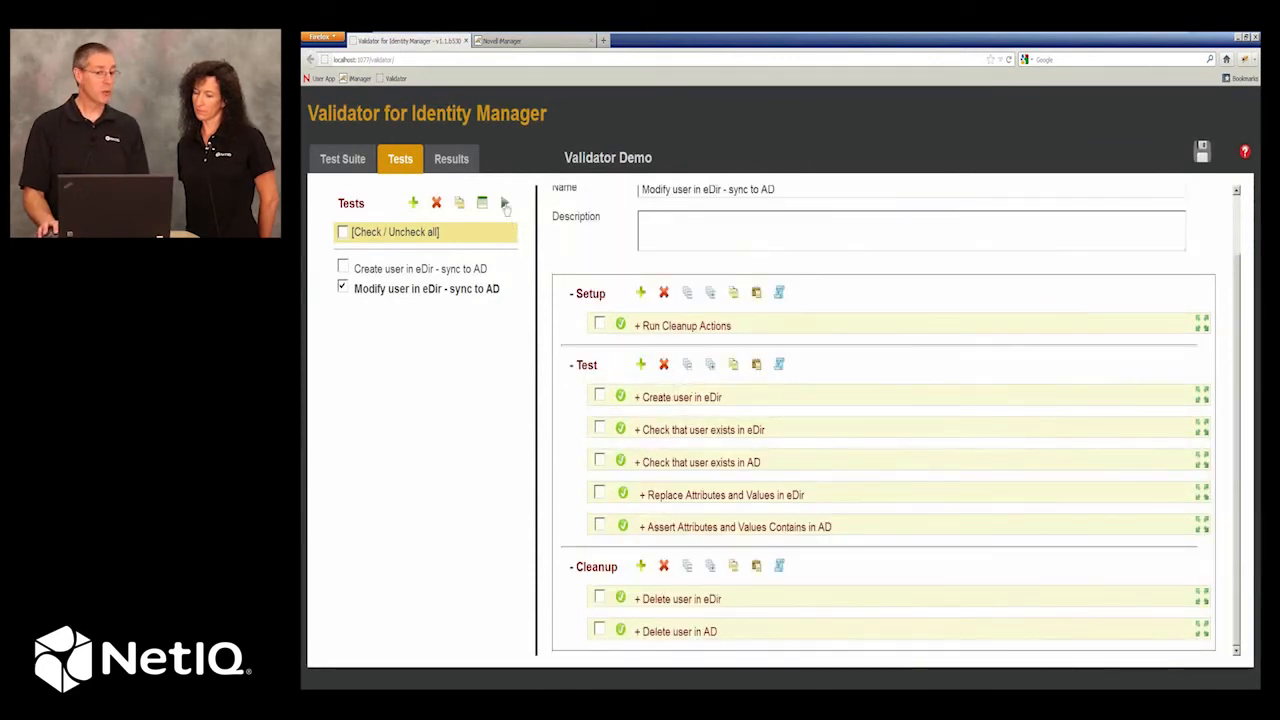
left_click(505, 203)
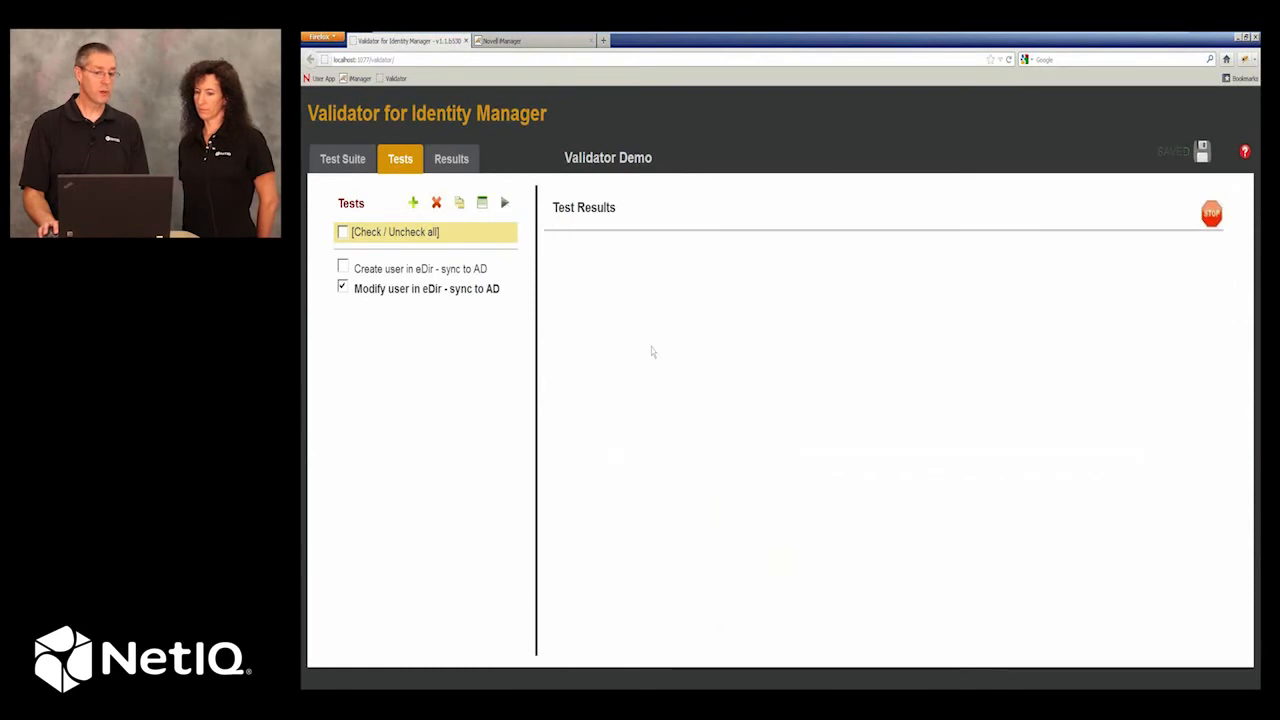